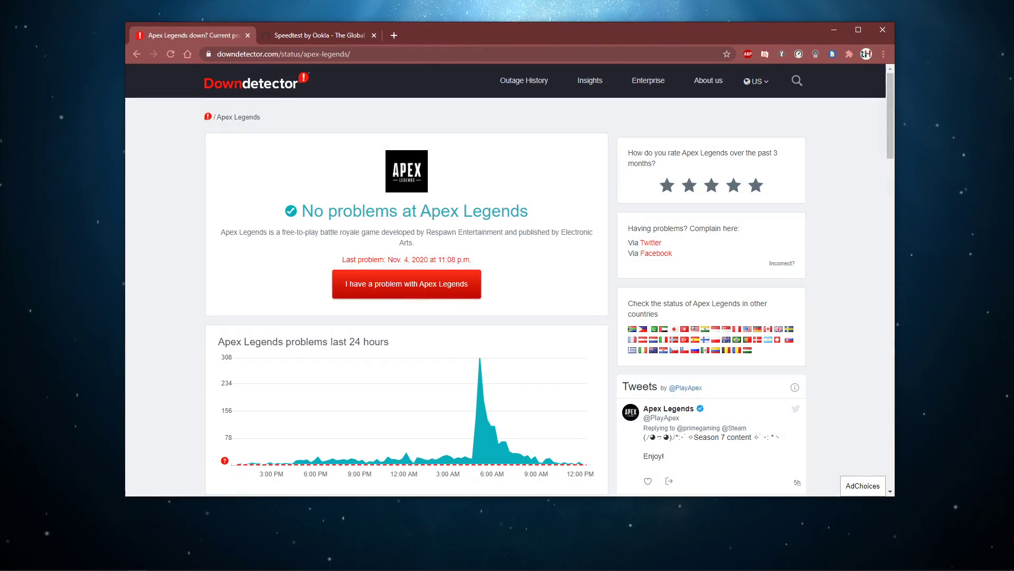
View the live Apex Legends outage map zoomed and panned over North America.
middle_click(166, 234)
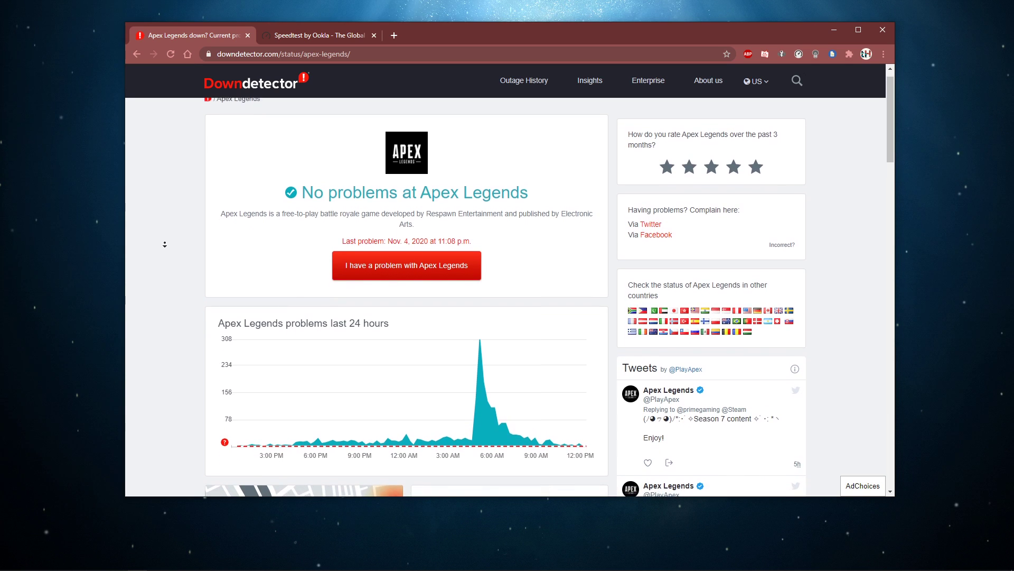
left_click(165, 245)
mouse_move(424, 395)
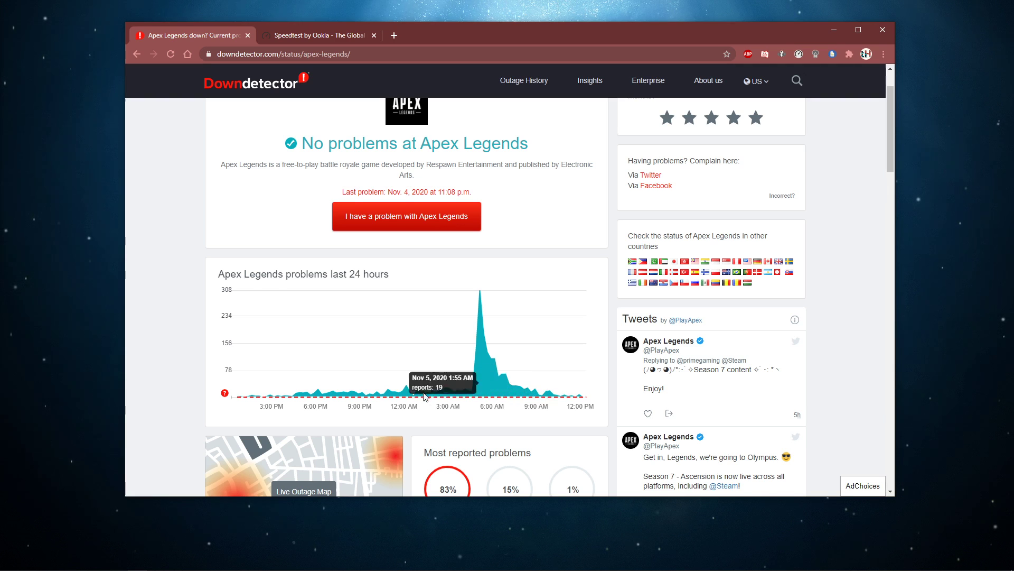
scroll(143, 356, "down", 1)
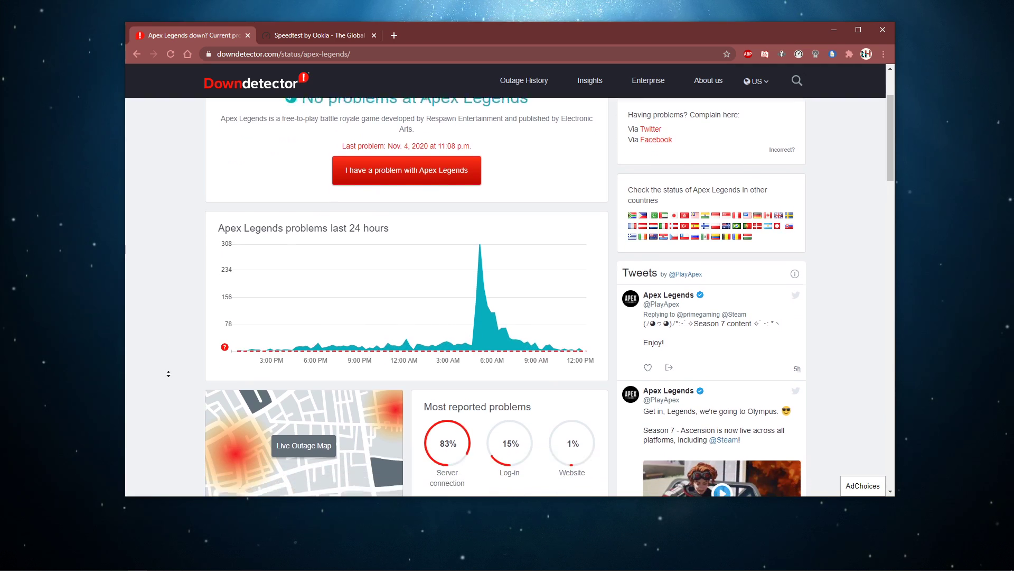
left_click(294, 429)
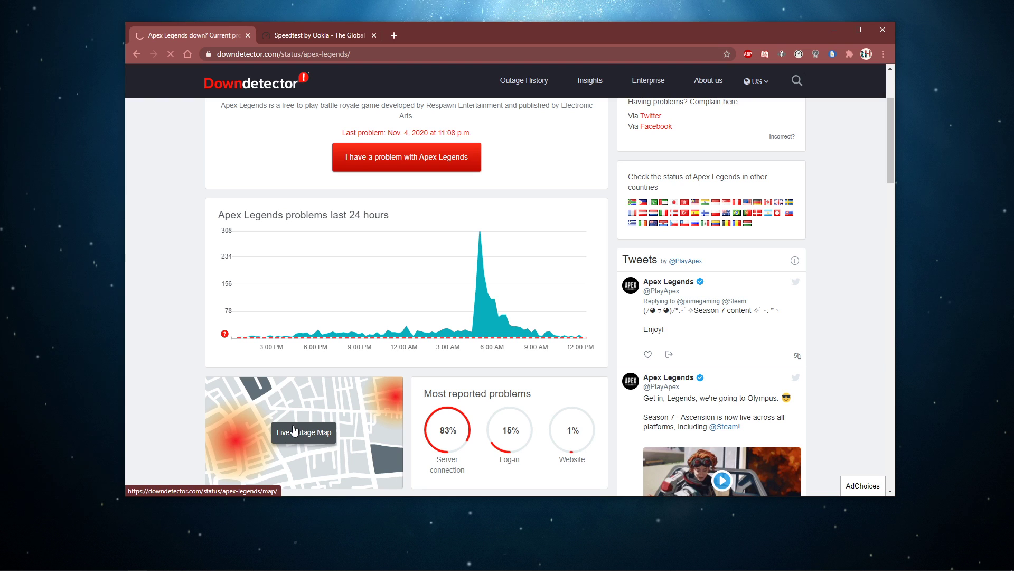
scroll(157, 340, "down", 1)
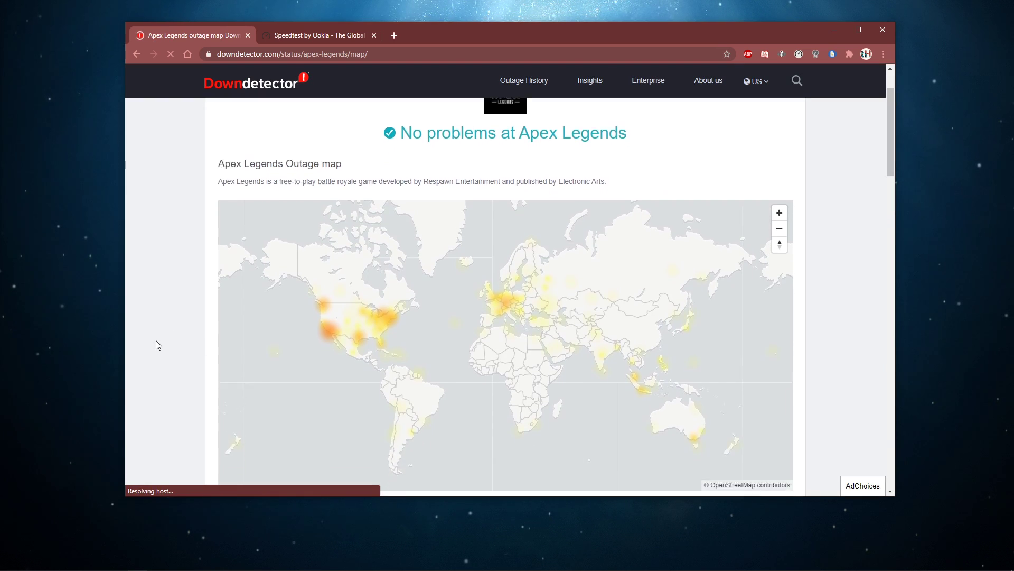
scroll(156, 340, "down", 1)
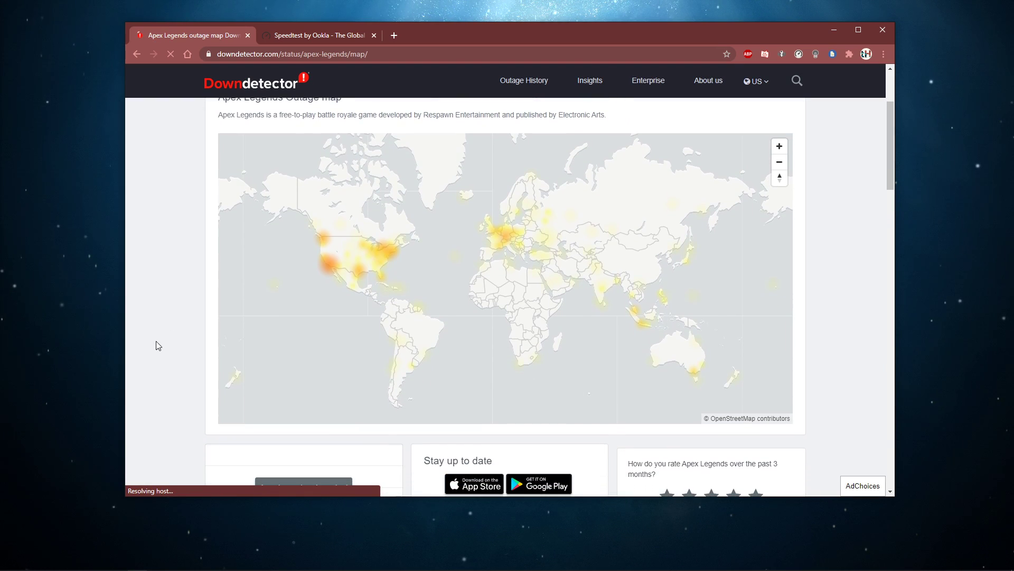
left_click(779, 147)
left_click_drag(401, 290, 582, 259)
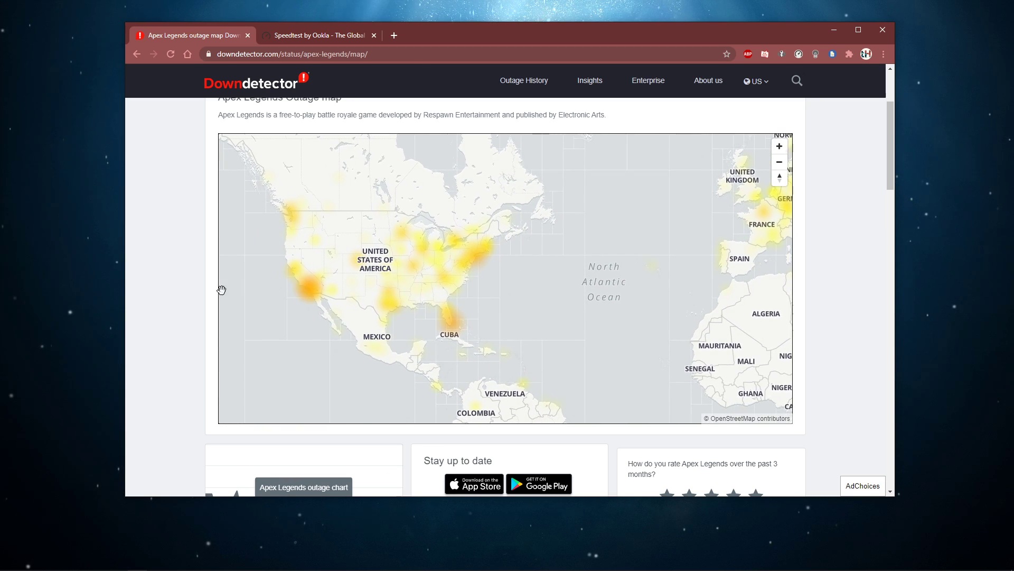
scroll(180, 294, "up", 1)
Return to the Apex Legends status page and switch to the Speedtest site.
key("alt+Left")
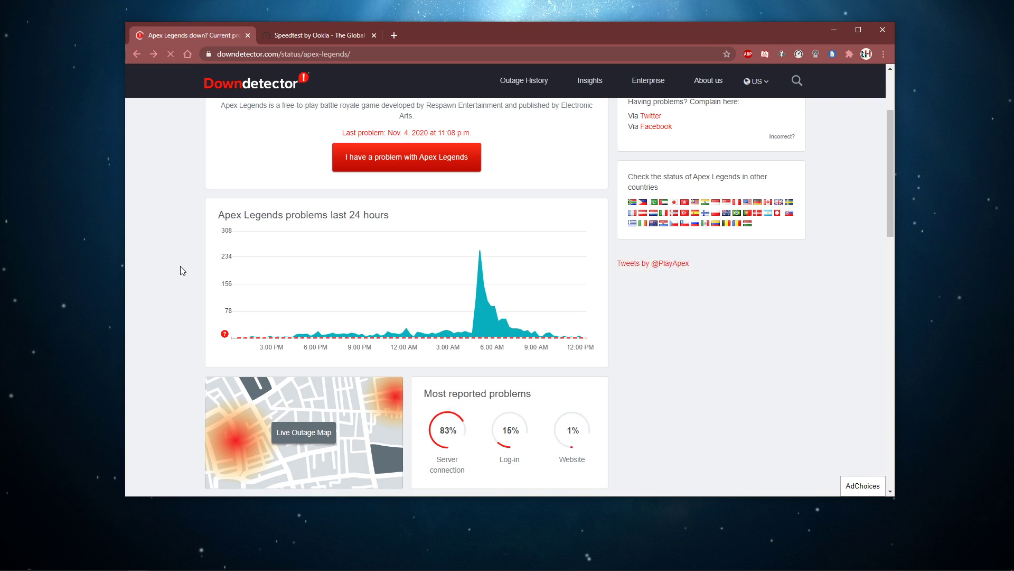
scroll(179, 266, "up", 3)
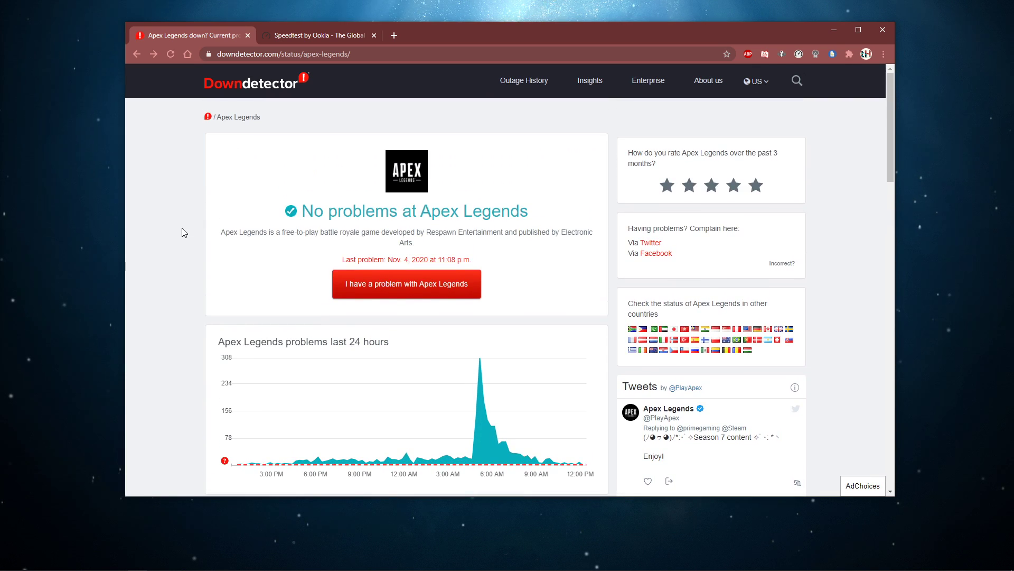
left_click(311, 35)
Run the Ookla speed test, measuring 9 ms ping and 75.40 Mbps download.
left_click(485, 202)
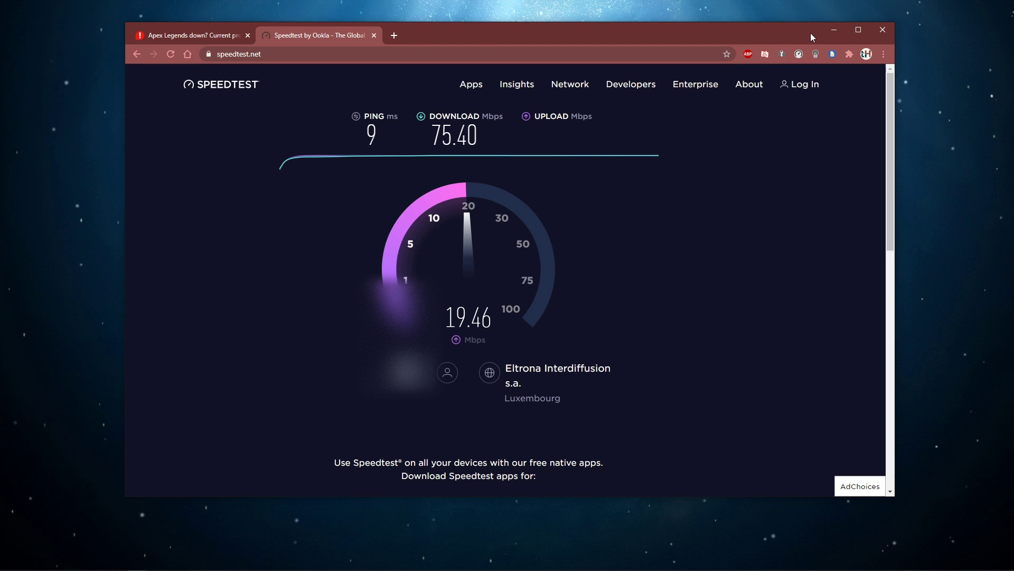
Minimize the browser and launch Command Prompt from Start search for 'cmd'.
left_click(833, 29)
key("super")
type("cmd")
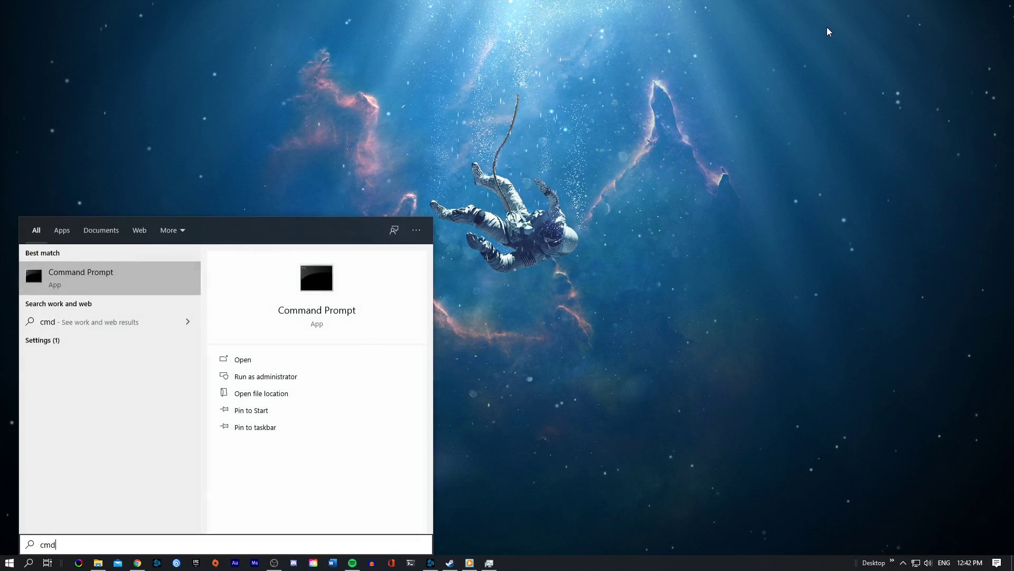
key("Return")
left_click_drag(525, 118, 663, 103)
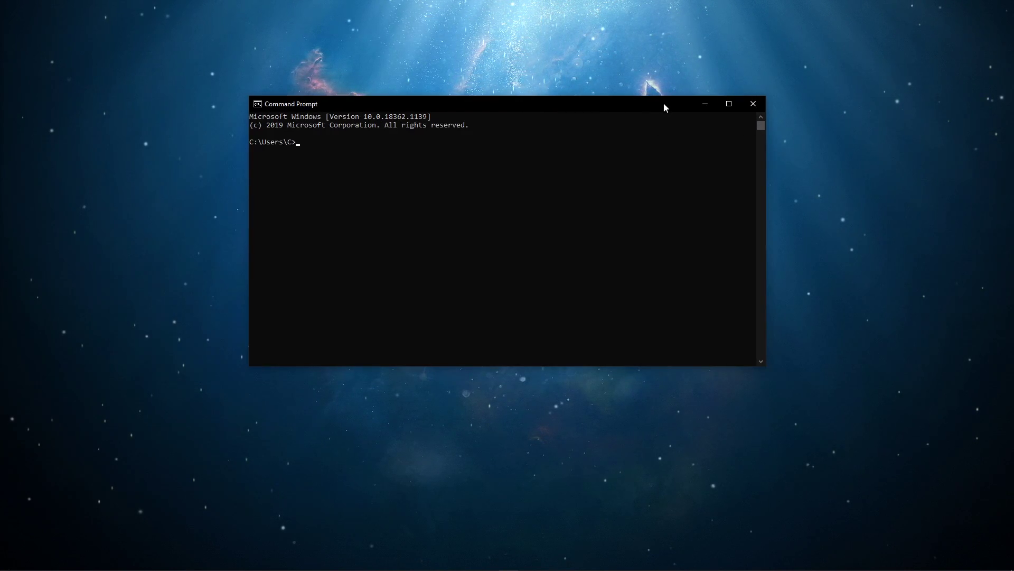
type("ping google")
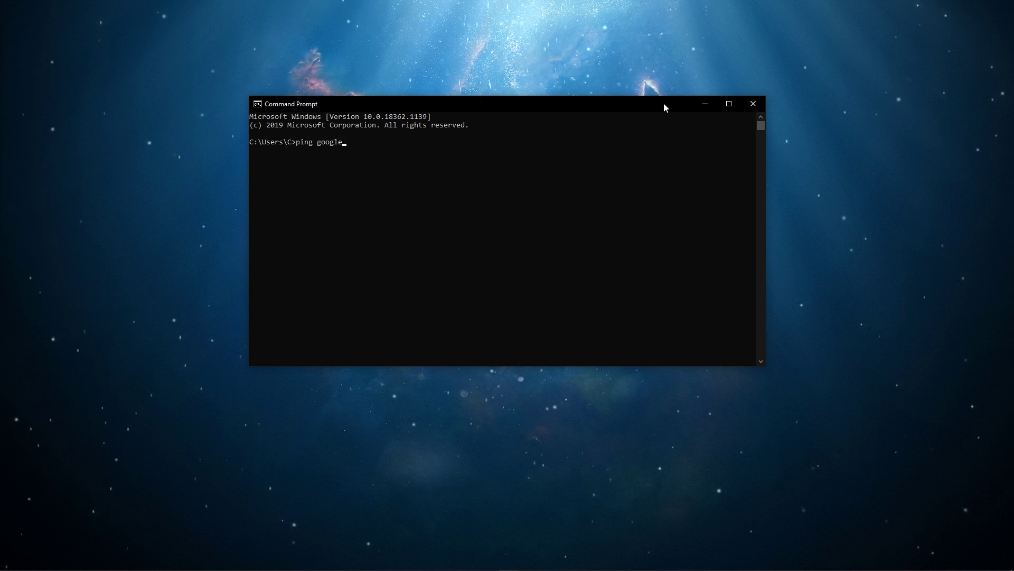
type(".com")
Run 'ping google.com' with 0% loss, then 'ipconfig /flushdns' to clear the DNS cache.
key("Return")
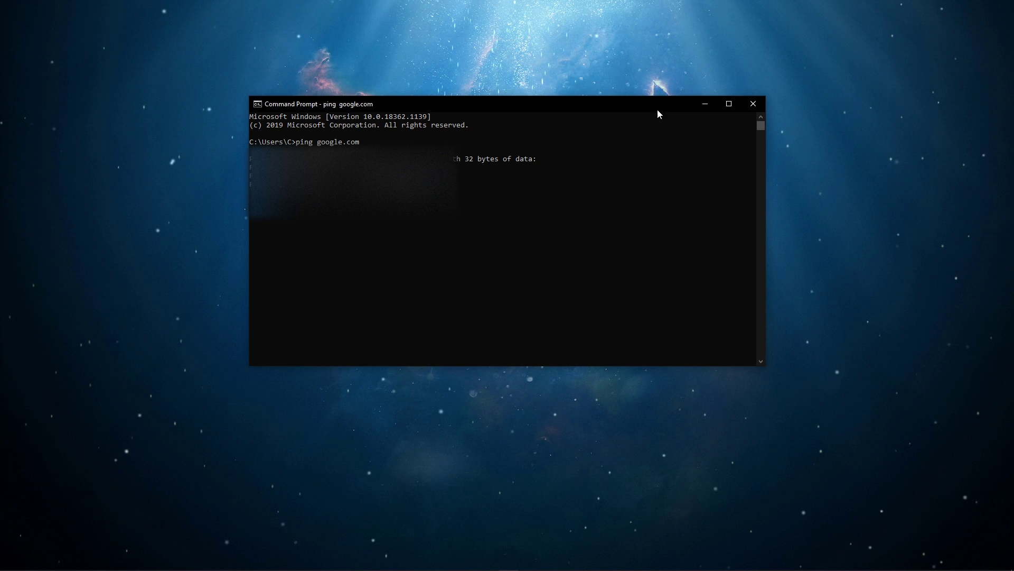
type("ip")
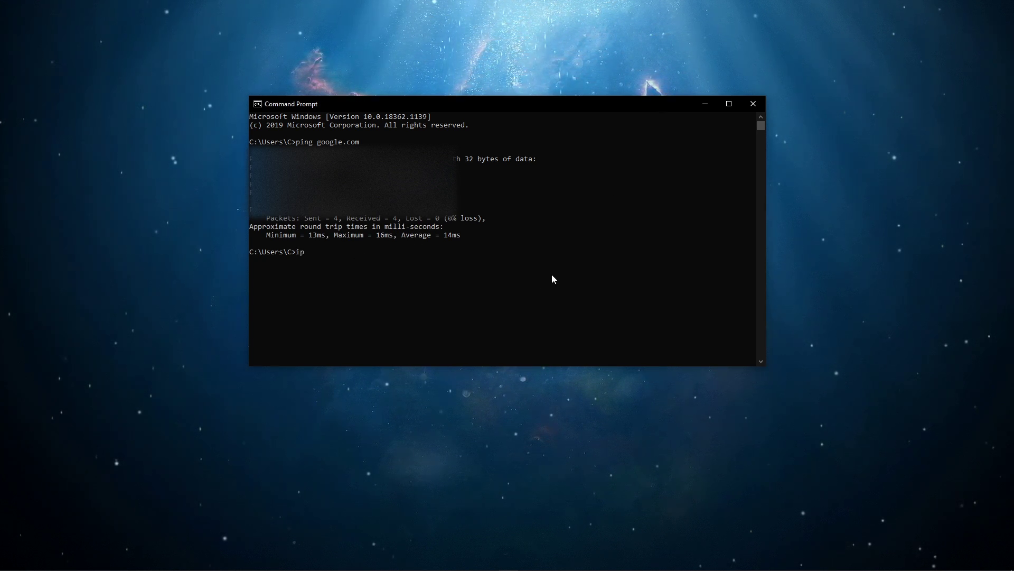
type("config /flus")
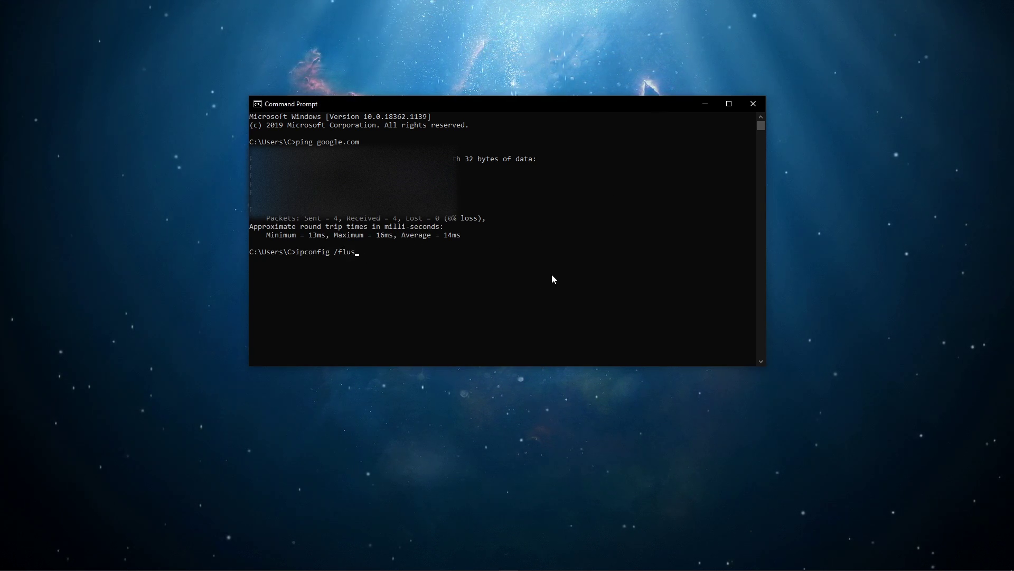
type("hdns")
key("Return")
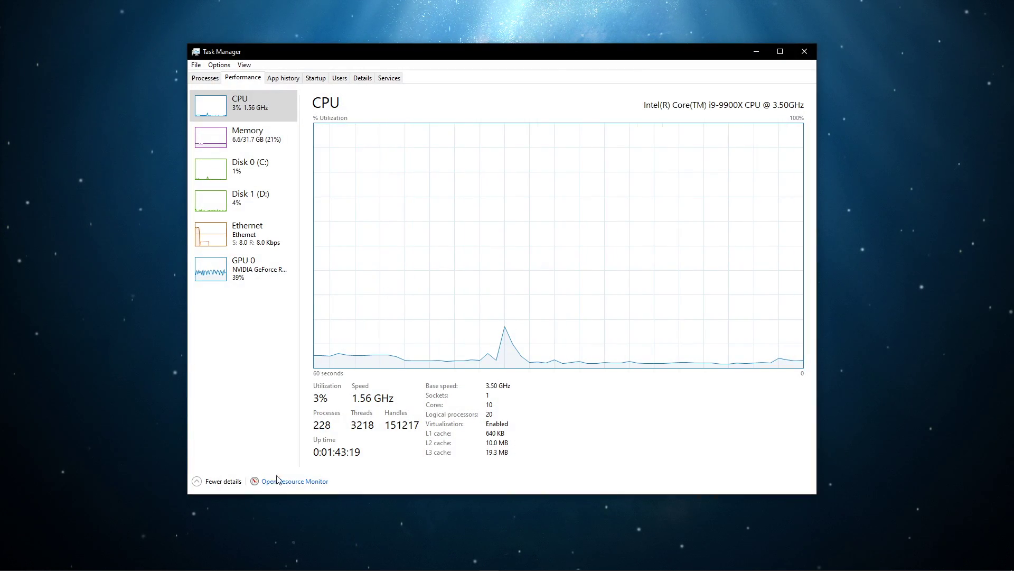
Launch Resource Monitor, close Task Manager, and expand Processes with Network Activity.
left_click(285, 482)
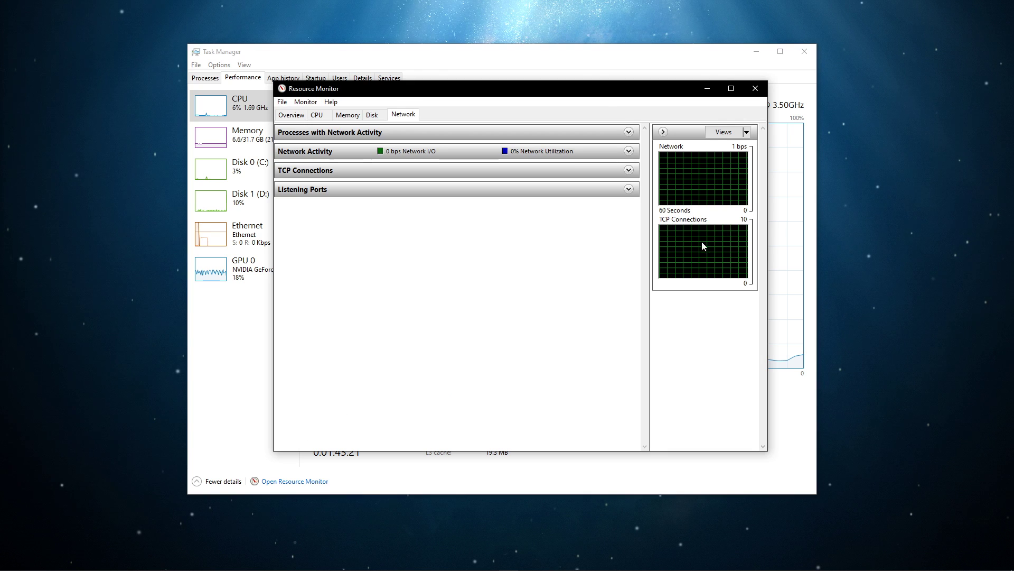
left_click(792, 76)
left_click(805, 51)
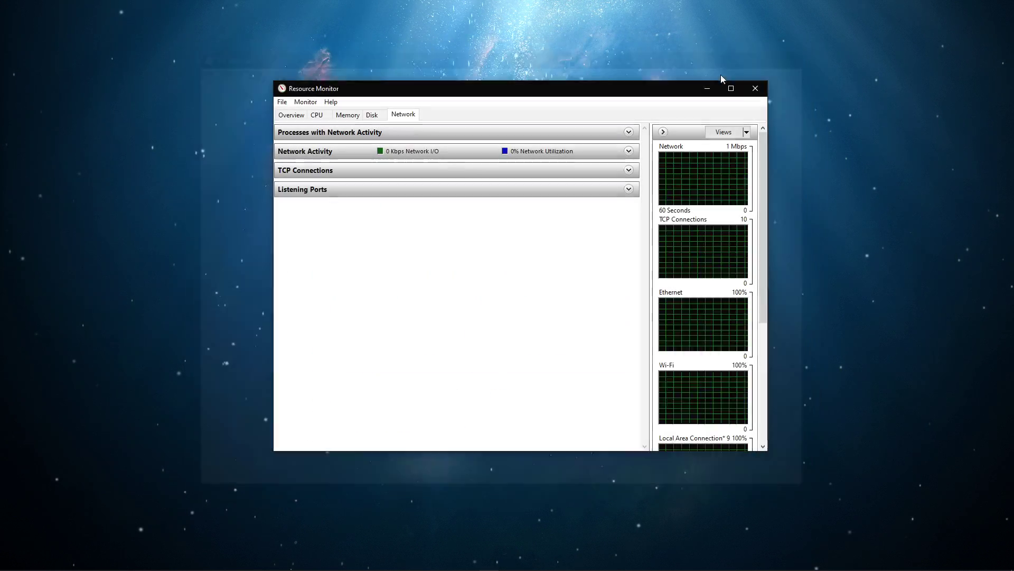
left_click(402, 131)
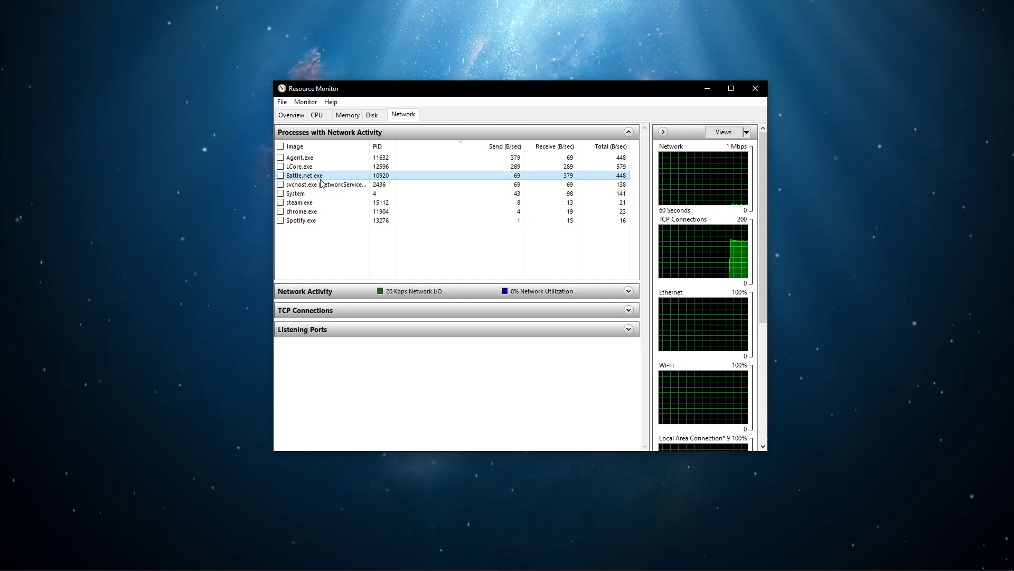
Review context-menu actions for svchost.exe and other network processes, then collapse the process list.
right_click(322, 179)
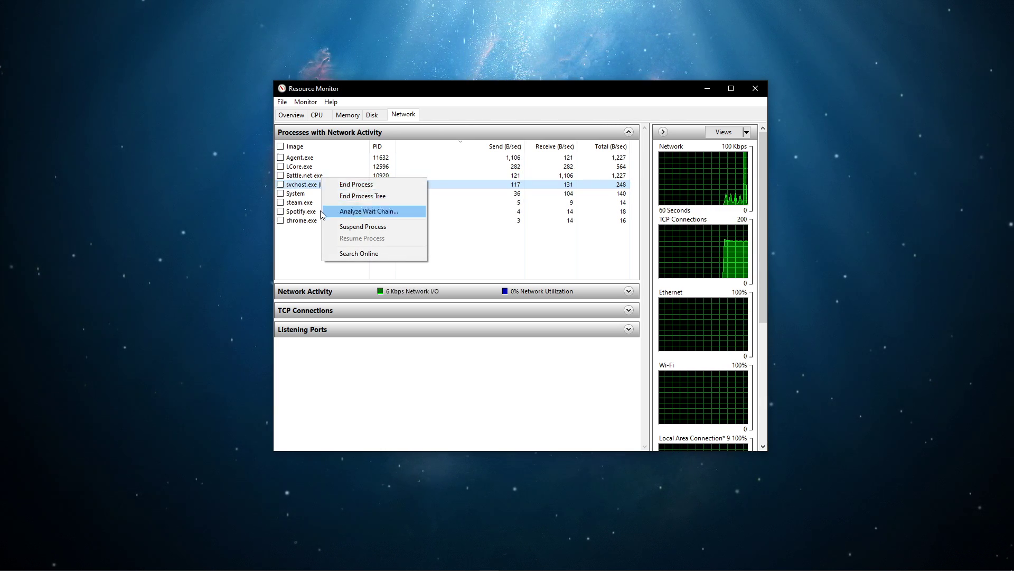
left_click(304, 221)
right_click(307, 222)
right_click(311, 213)
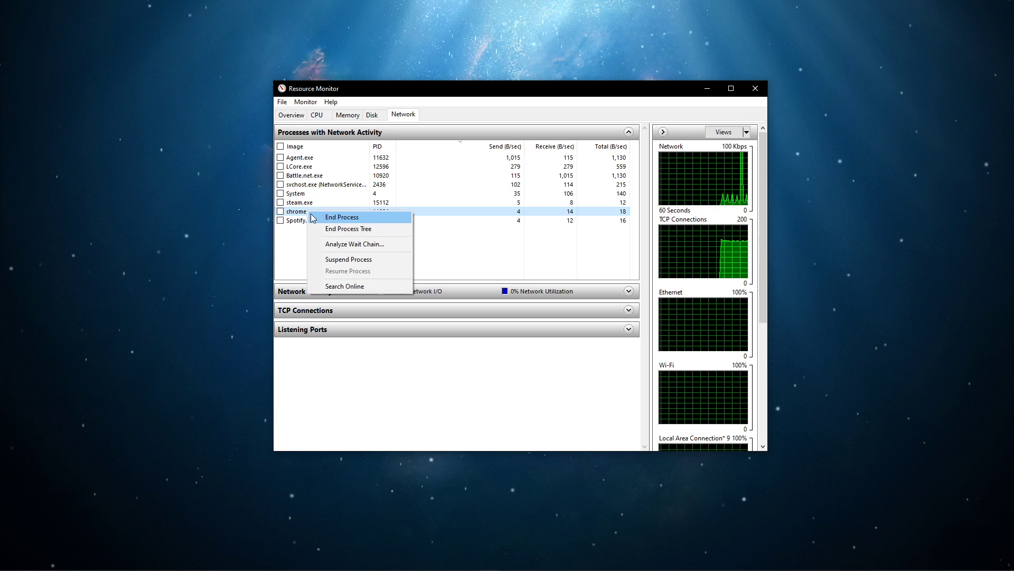
right_click(316, 205)
left_click(298, 243)
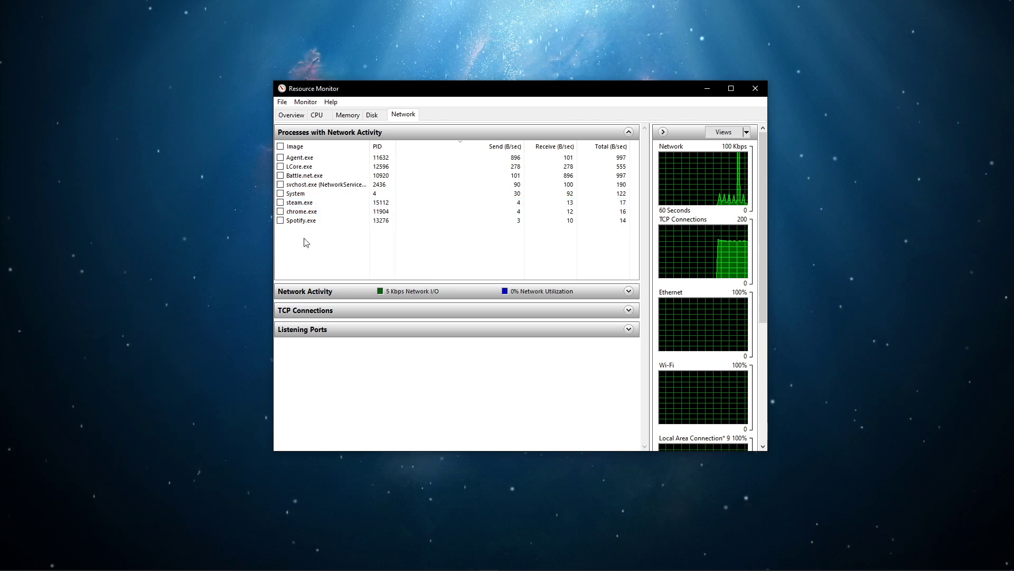
left_click(509, 133)
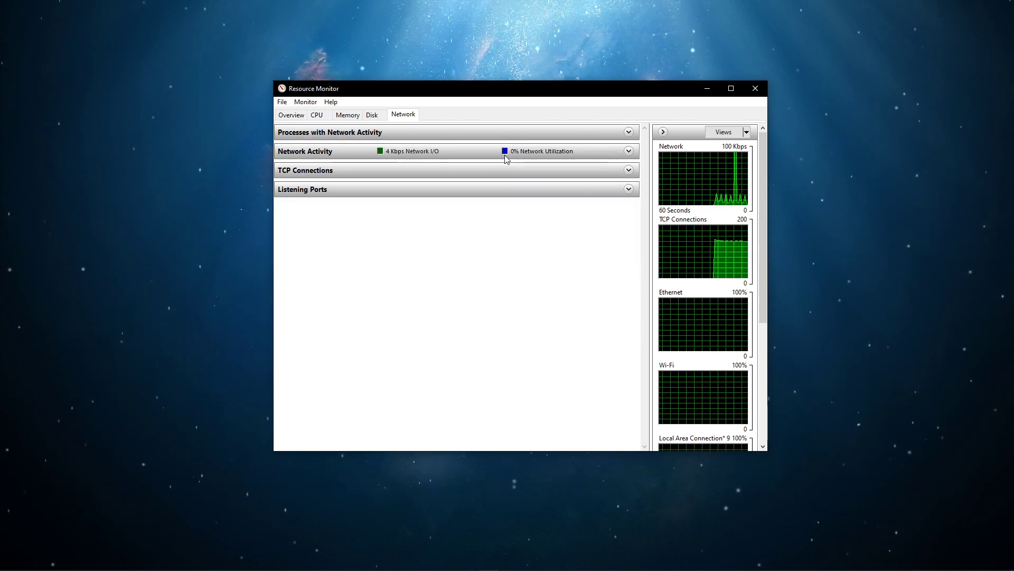